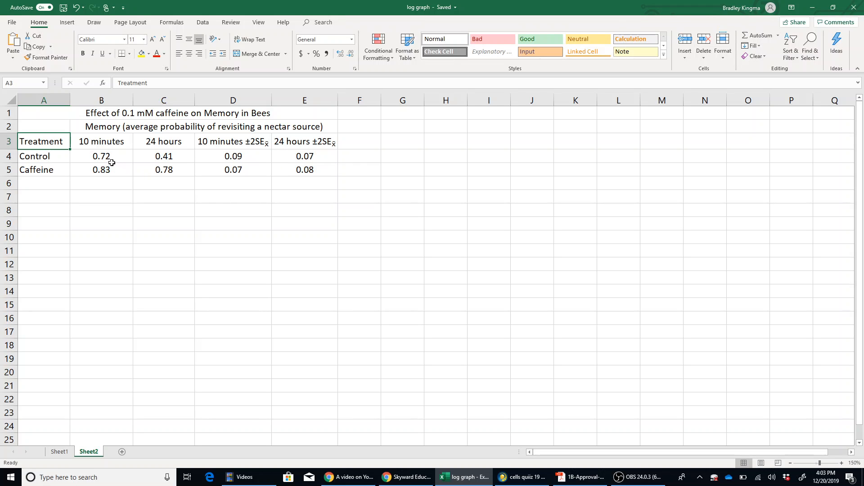
Step: Create a 2-D clustered column chart from A3:C5 and place it just below the data table
drag(63, 143, 154, 167)
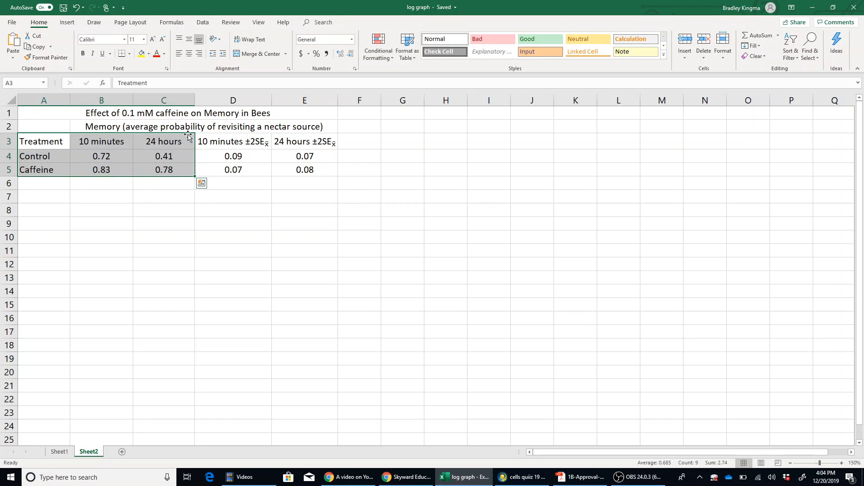
click(64, 24)
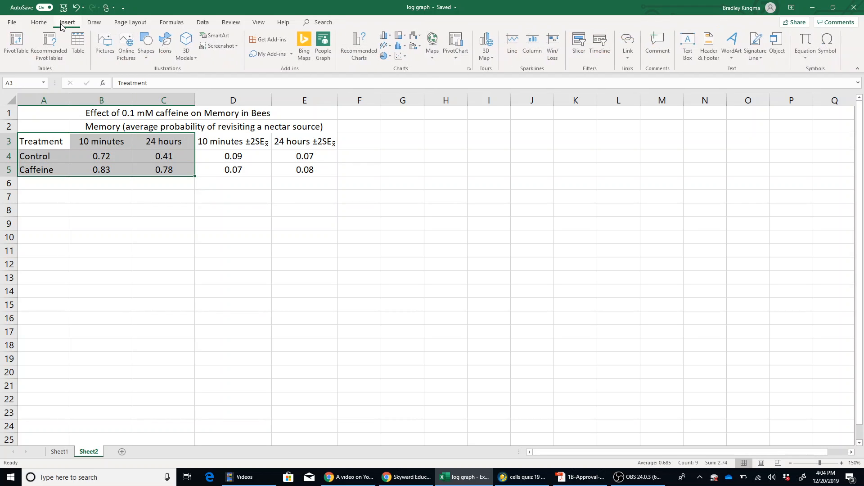
click(390, 38)
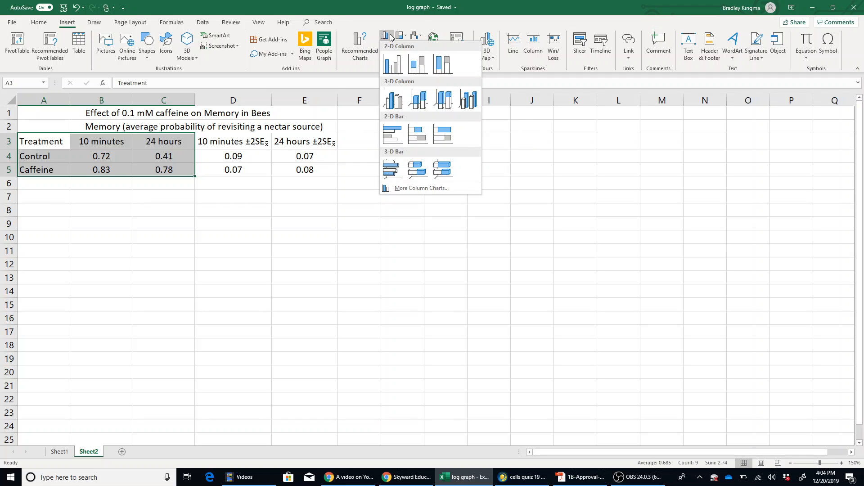
click(396, 70)
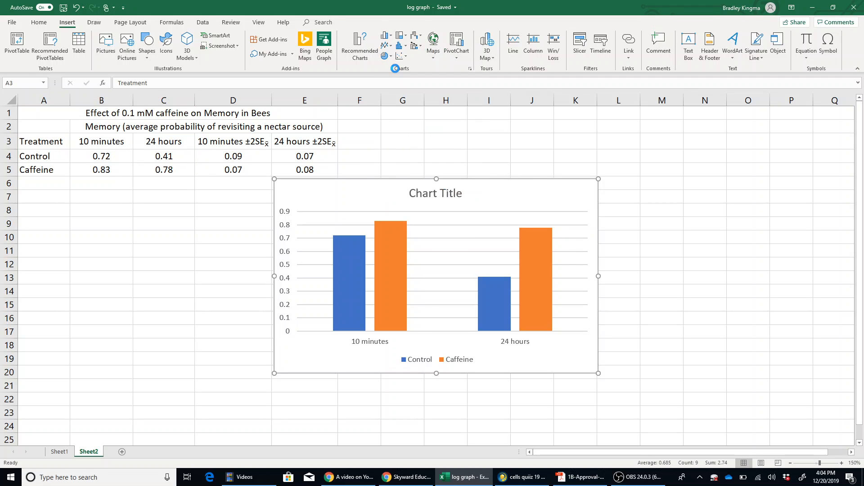
drag(314, 204, 210, 216)
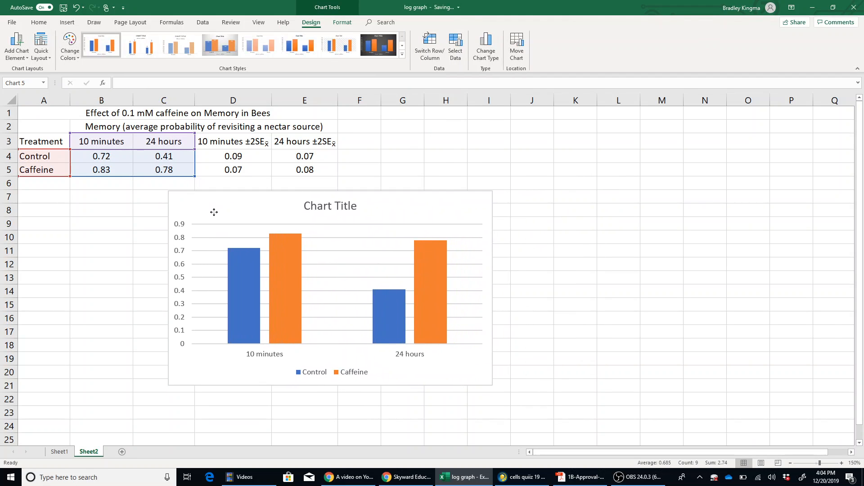
Step: Replace the chart title with the text copied from cell A1, "Effect of 0.1 mM caffeine on Memory in Bees"
click(313, 210)
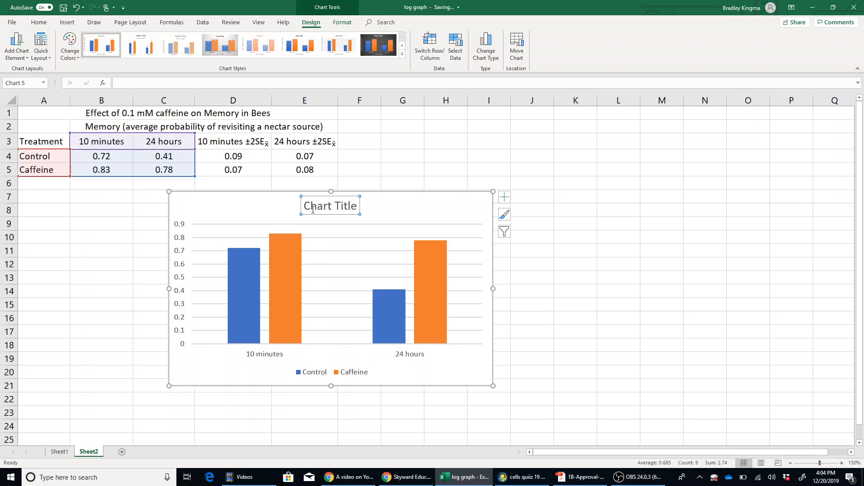
click(88, 116)
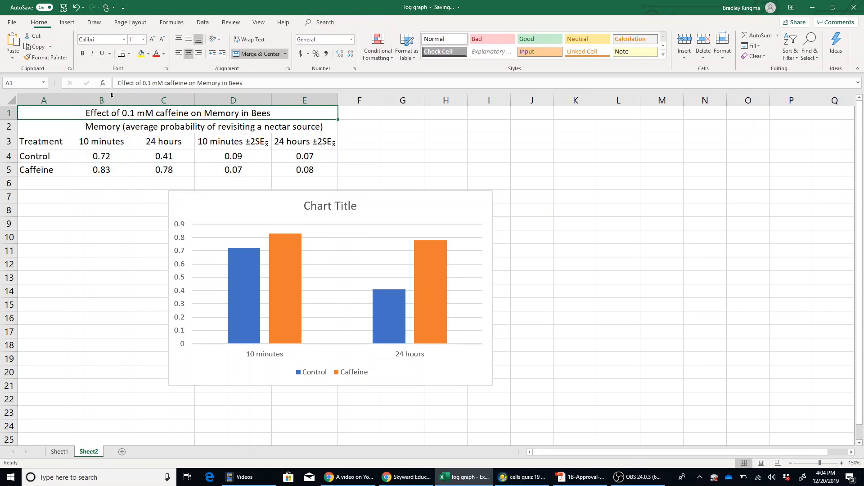
drag(118, 83, 244, 83)
key(ctrl+c)
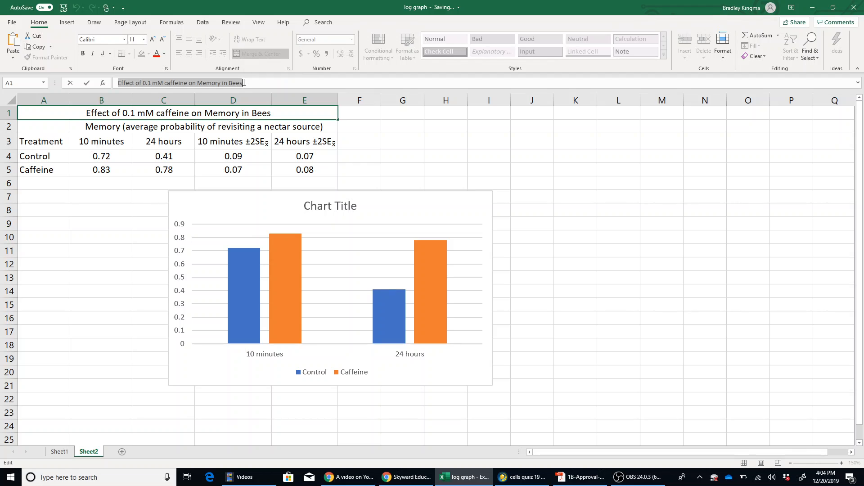
click(306, 207)
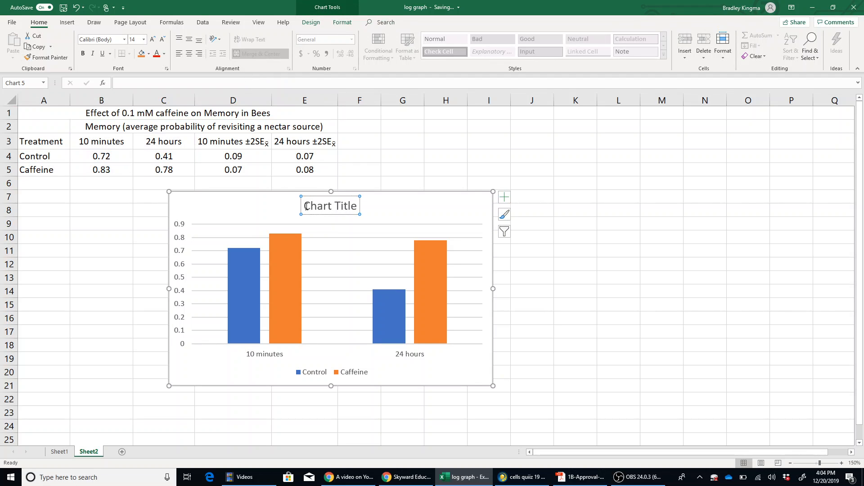
drag(306, 206, 358, 207)
key(ctrl+v)
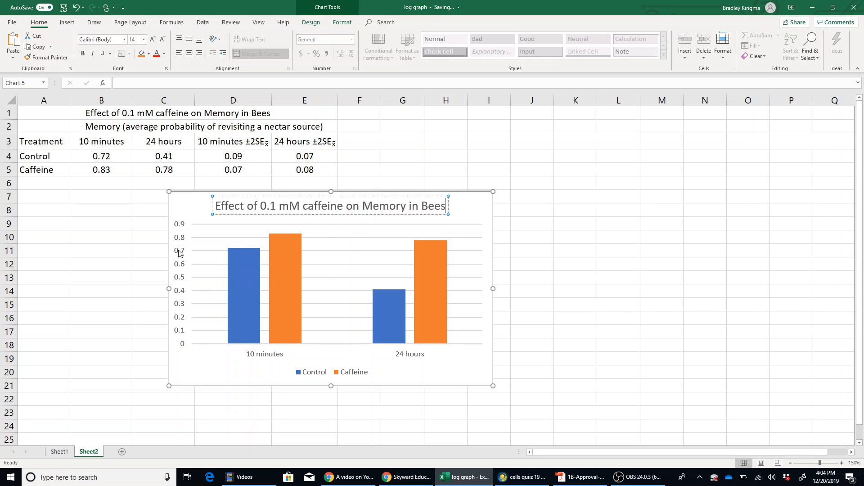
click(470, 221)
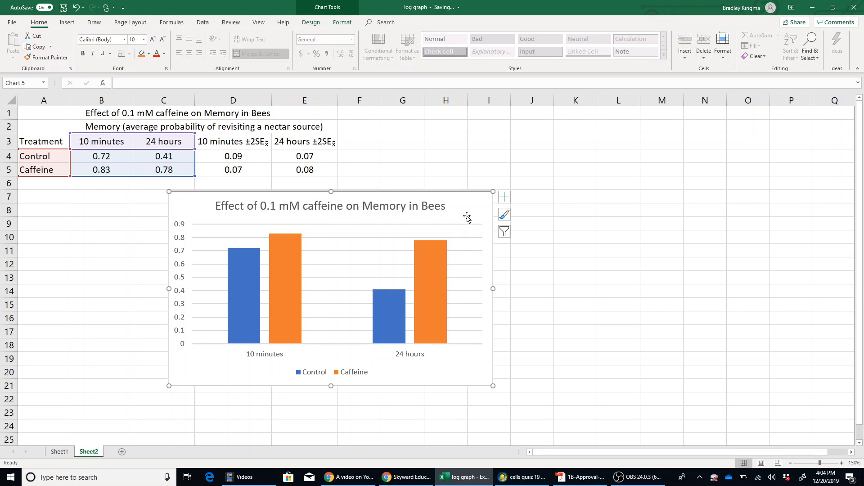
Step: Add a primary vertical axis title to the chart
click(503, 201)
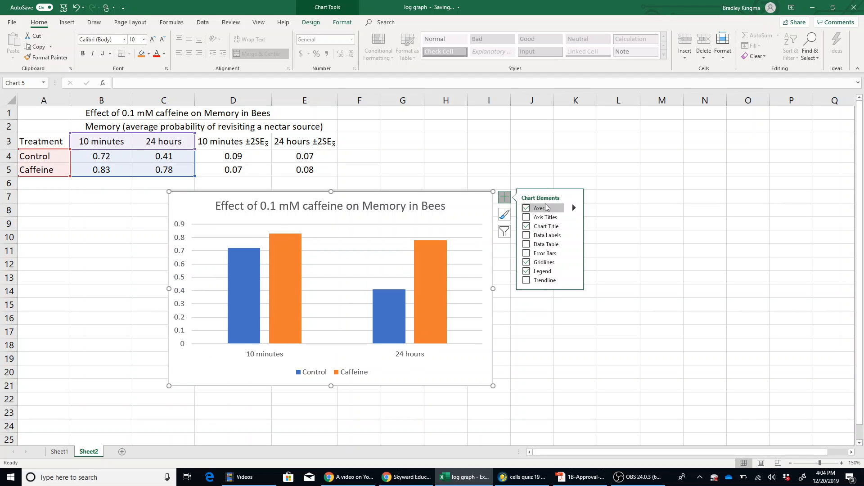
click(575, 218)
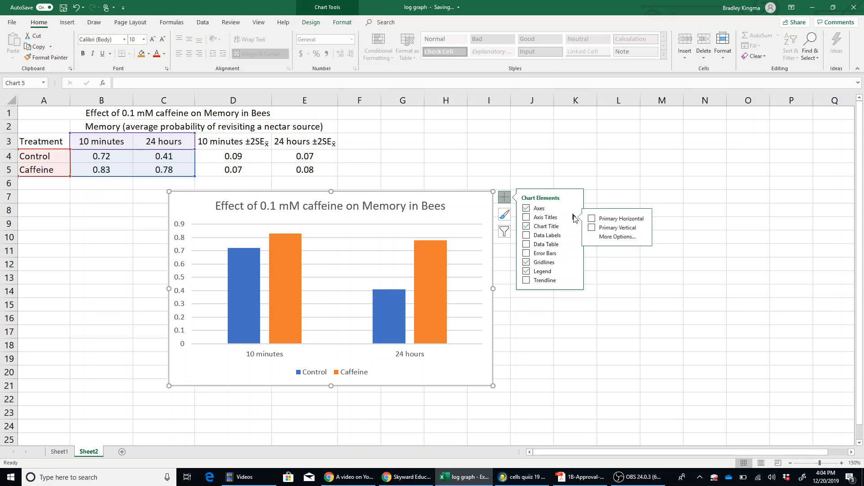
click(594, 228)
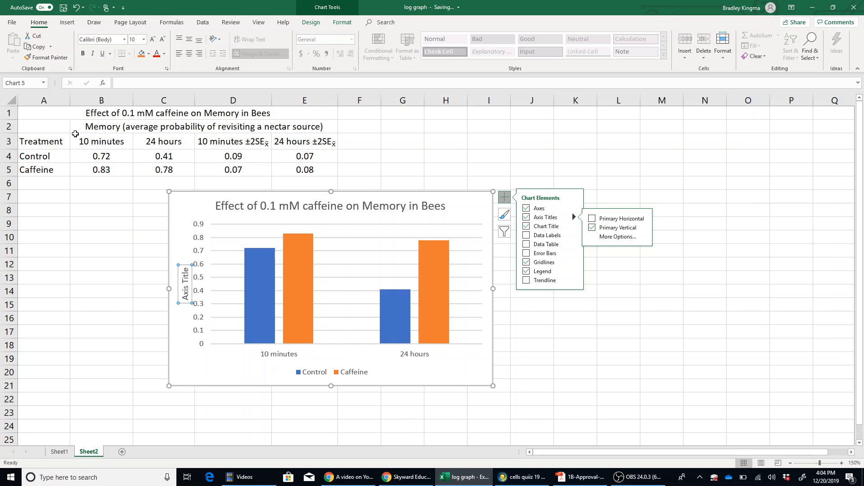
Step: Change the vertical axis title to B2's text, "Memory (average probability of revisiting a nectar source)", and shift it slightly away from the axis numbers
click(112, 127)
drag(118, 83, 279, 79)
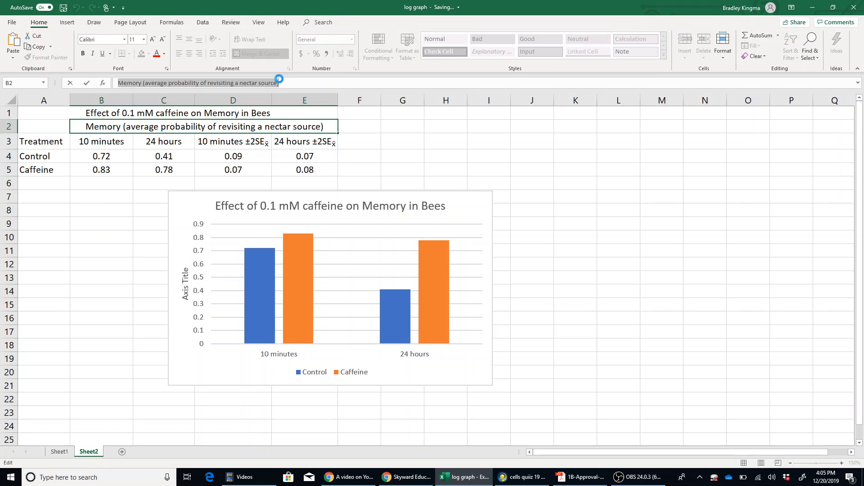
click(185, 276)
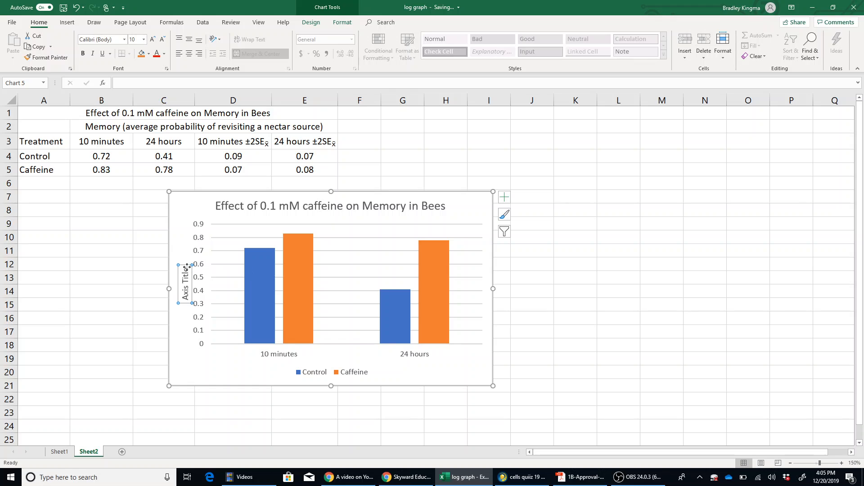
click(186, 268)
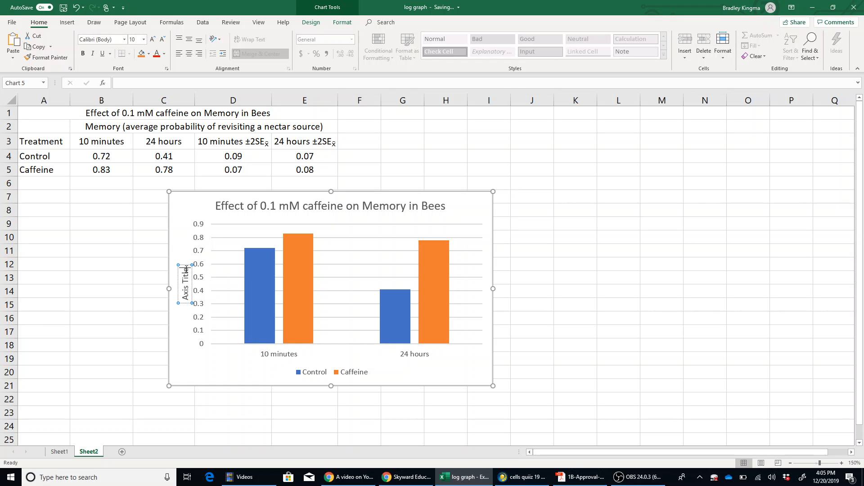
key(BackSpace)
key(BackSpace)
key(BackSpace)
key(BackSpace)
key(BackSpace)
key(BackSpace)
key(BackSpace)
key(BackSpace)
key(BackSpace)
key(BackSpace)
text(Memory (average probability of revisiting a nectar source))
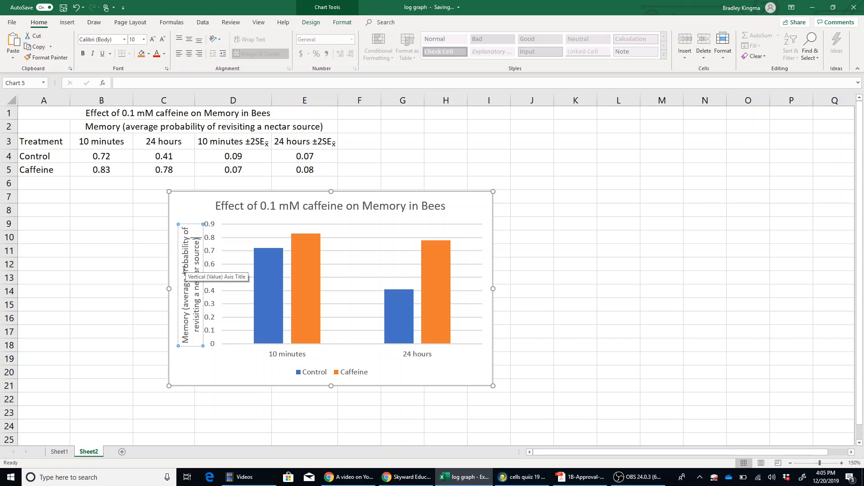
drag(177, 275, 172, 273)
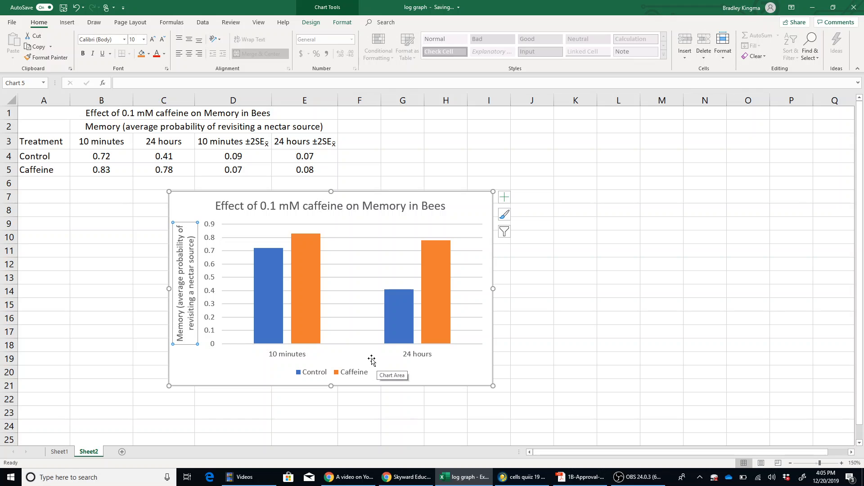
Step: Add vertical error bars to the Control series only and open their detailed formatting options
click(309, 318)
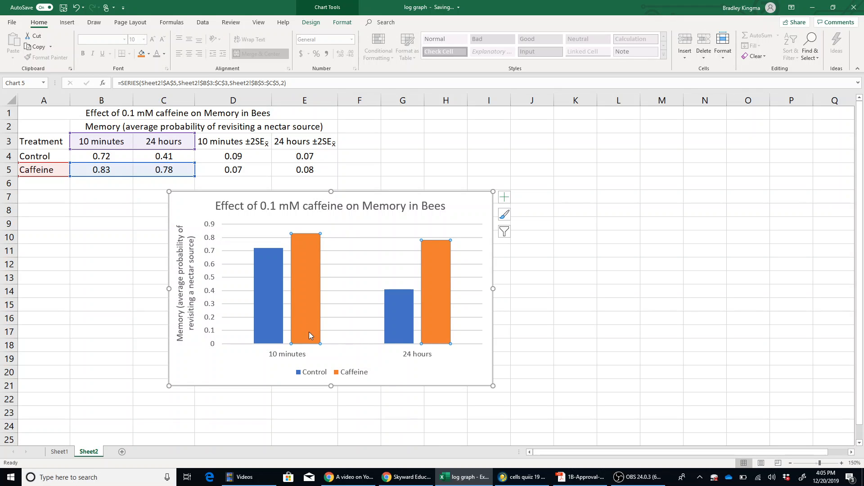
mouse_move(264, 301)
click(267, 266)
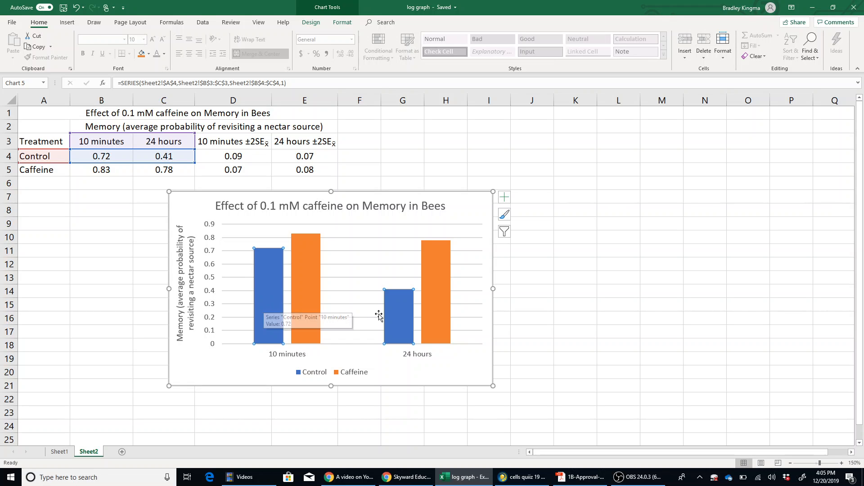
mouse_move(397, 317)
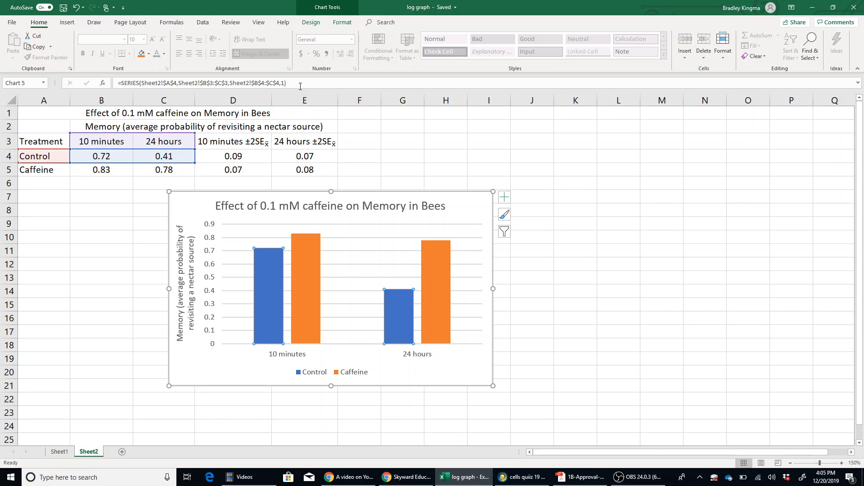
click(312, 23)
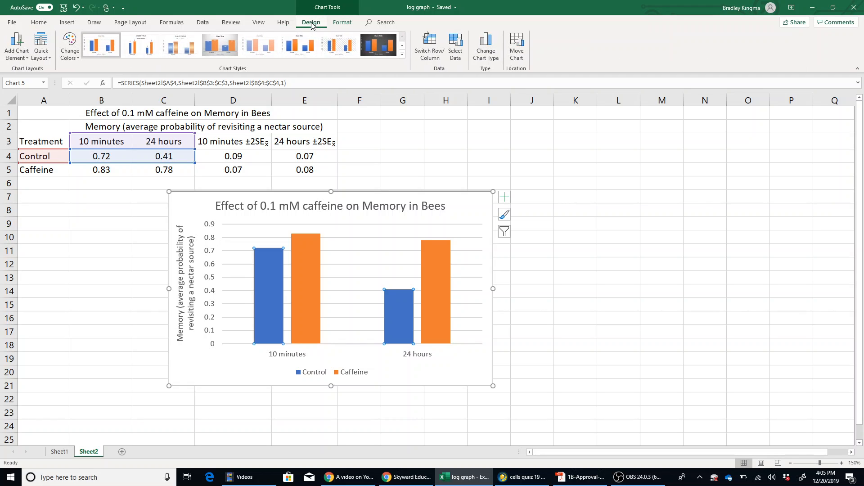
click(21, 57)
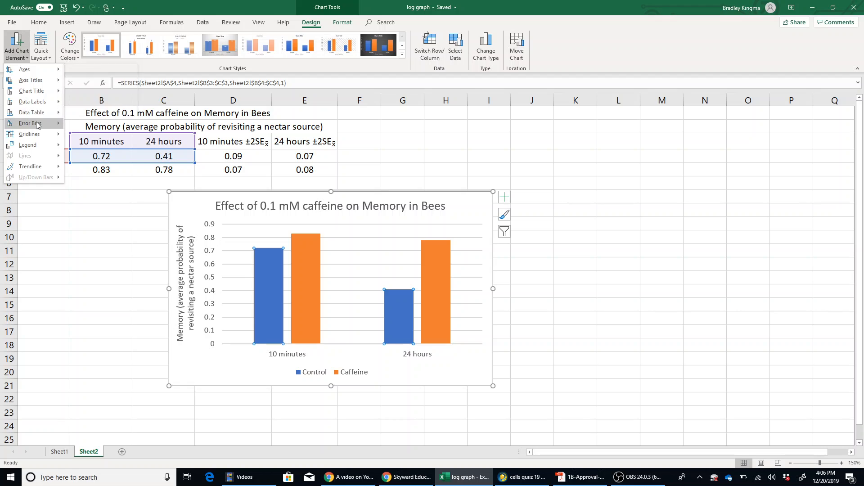
mouse_move(37, 126)
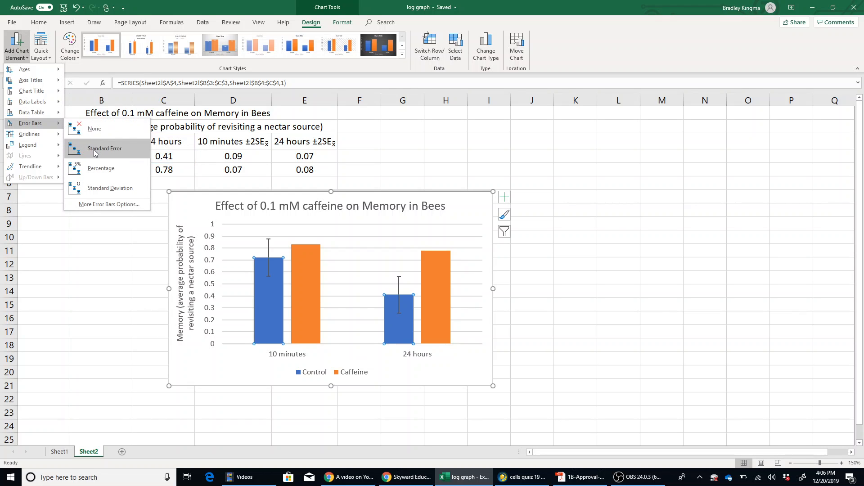
click(104, 204)
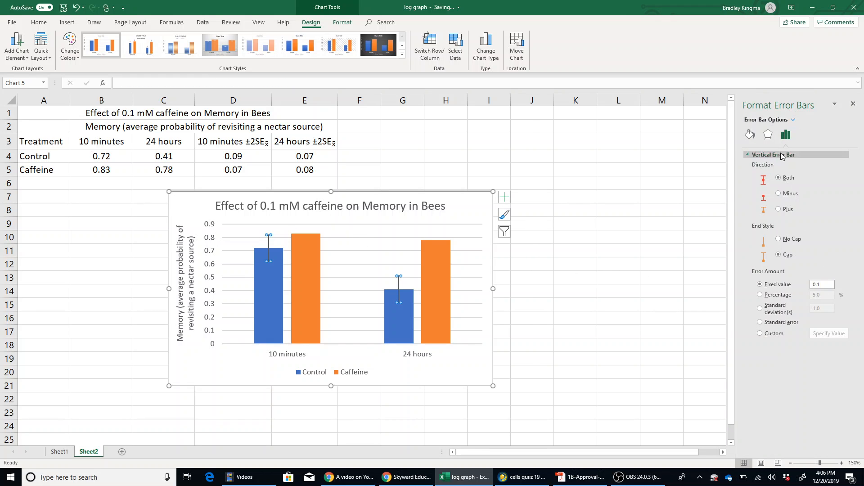
Step: Give the Control error bars custom amounts, using Sheet2 cells D4:D5 for both the positive and negative error values
click(760, 334)
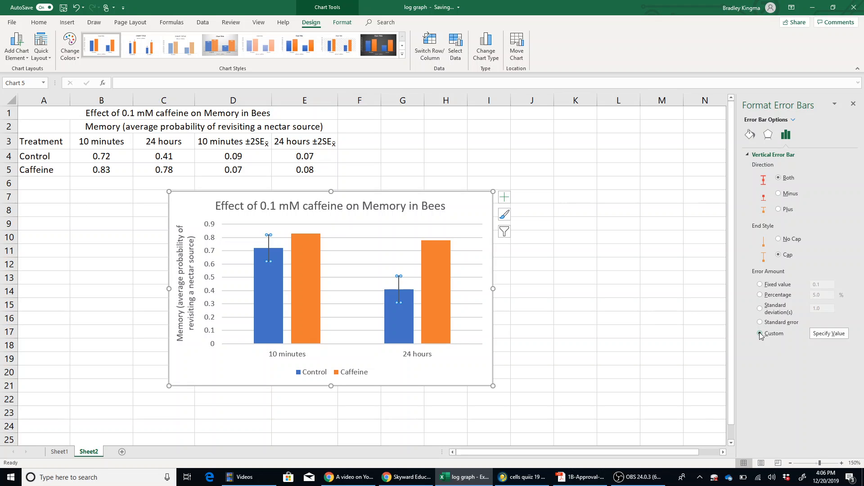
click(827, 333)
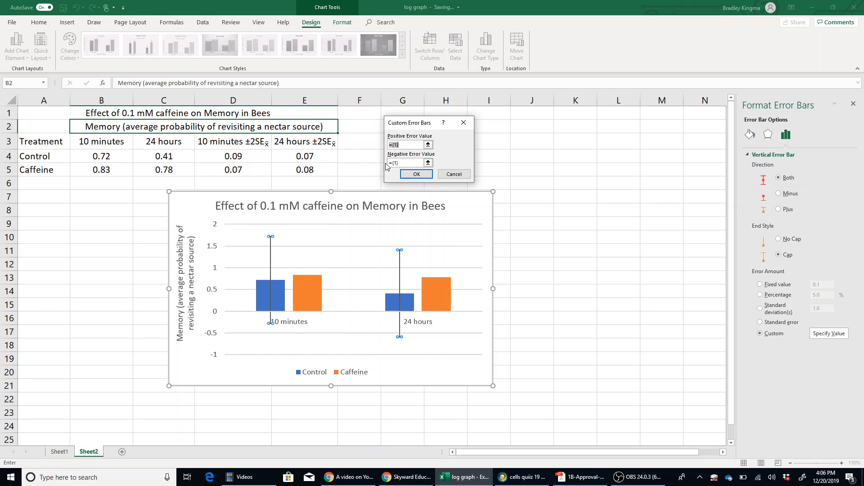
click(429, 145)
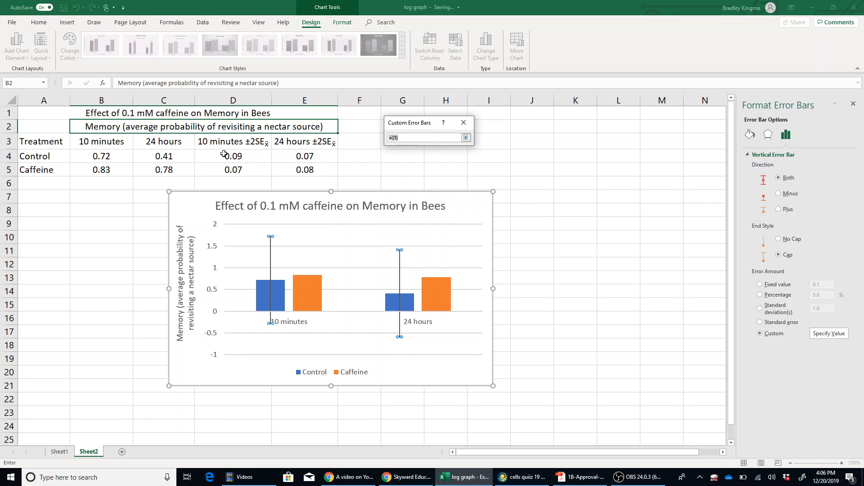
drag(225, 154, 228, 166)
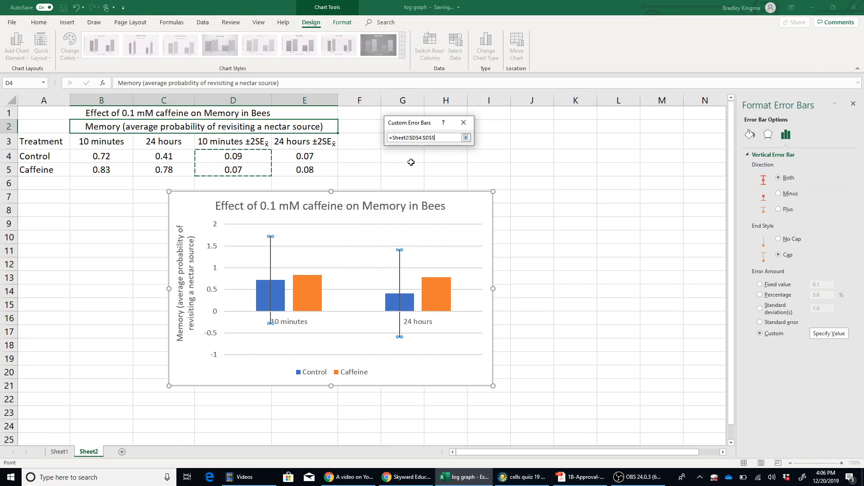
click(466, 138)
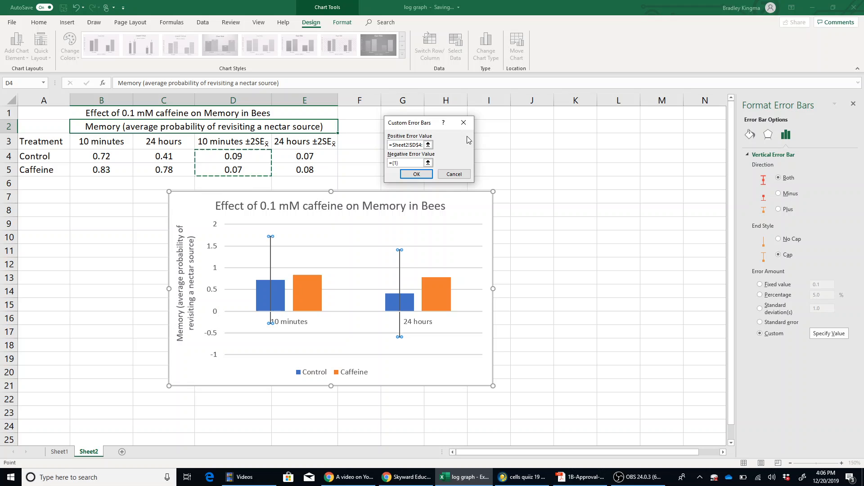
click(428, 162)
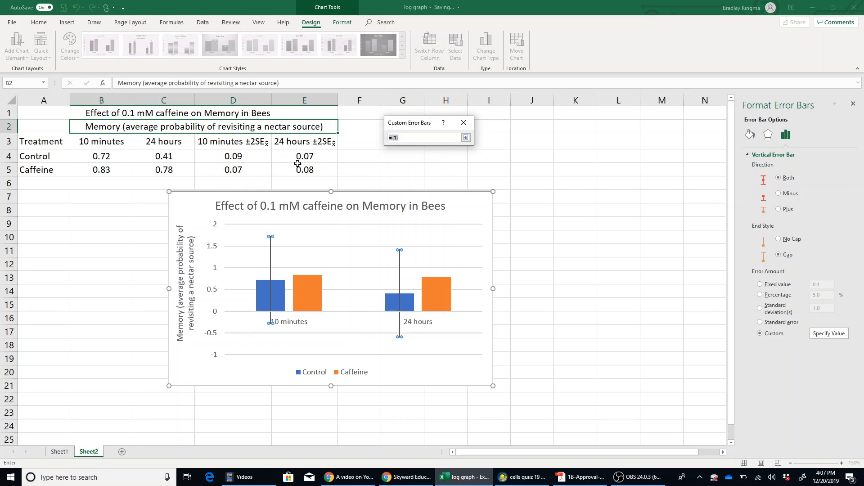
drag(243, 156, 266, 169)
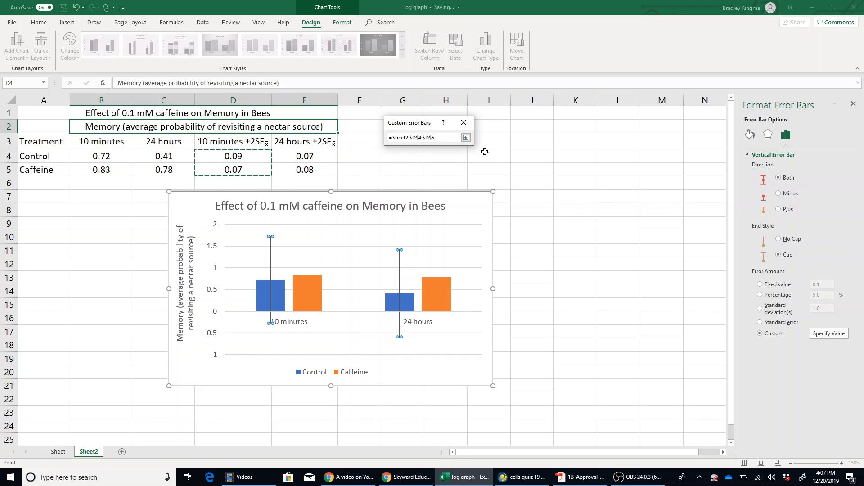
click(466, 138)
click(415, 174)
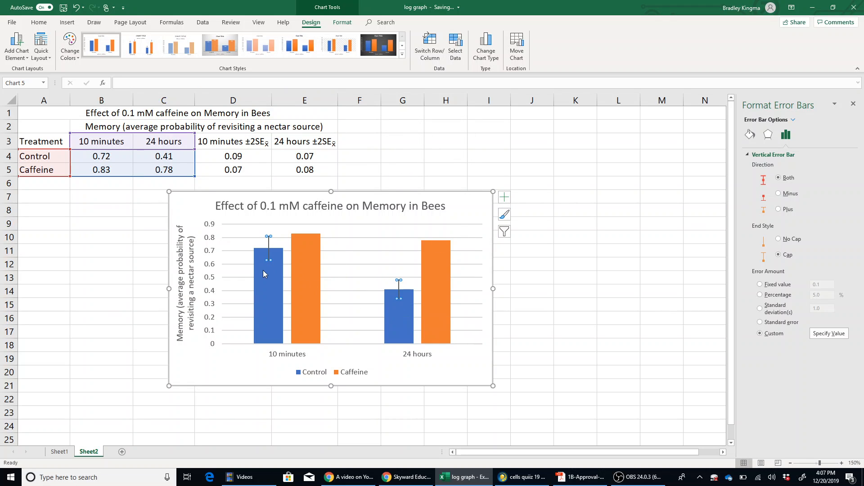
mouse_move(303, 275)
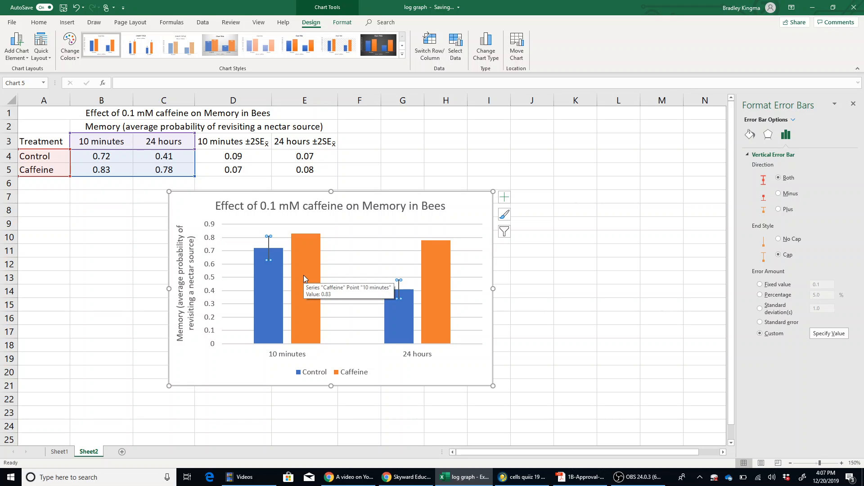
Step: Add vertical error bars to the Caffeine series only and open their detailed formatting options
click(303, 275)
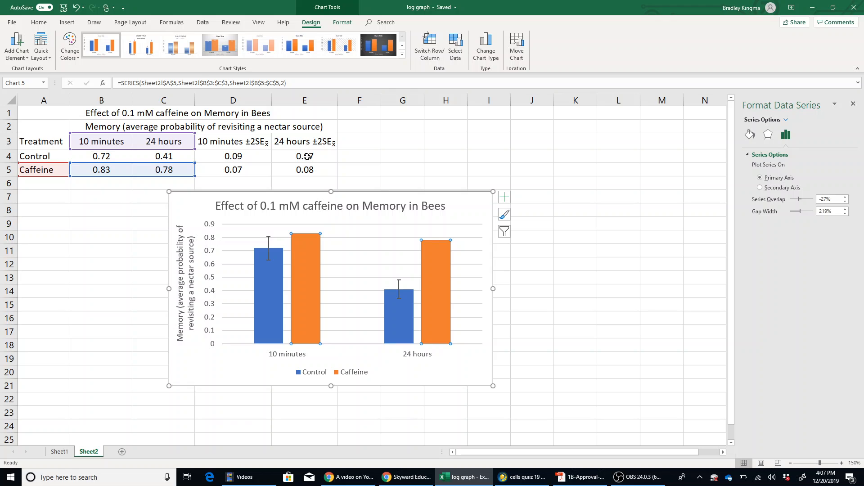
click(21, 58)
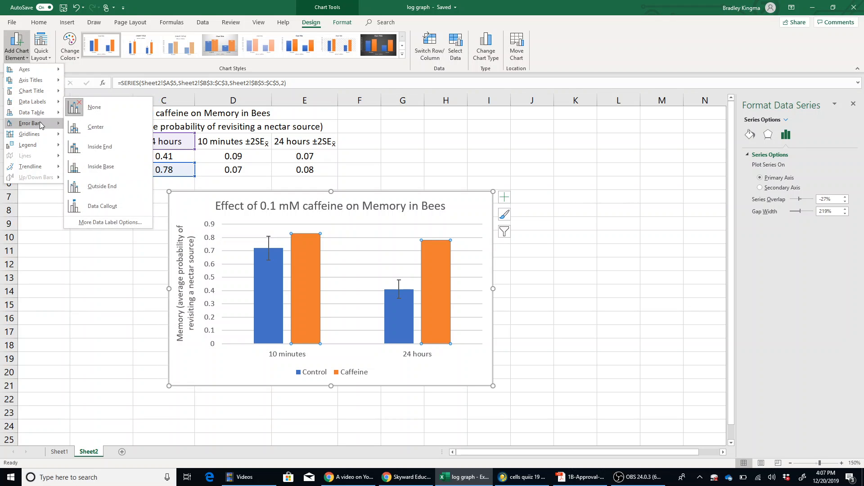
mouse_move(40, 125)
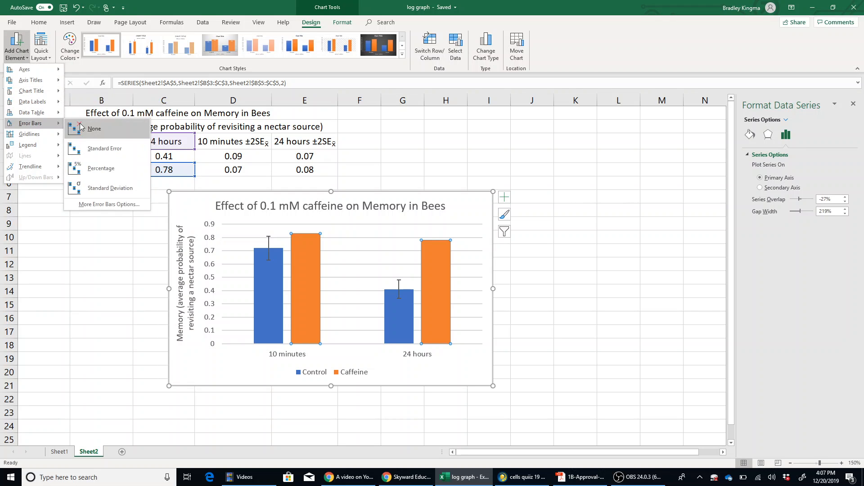
click(108, 204)
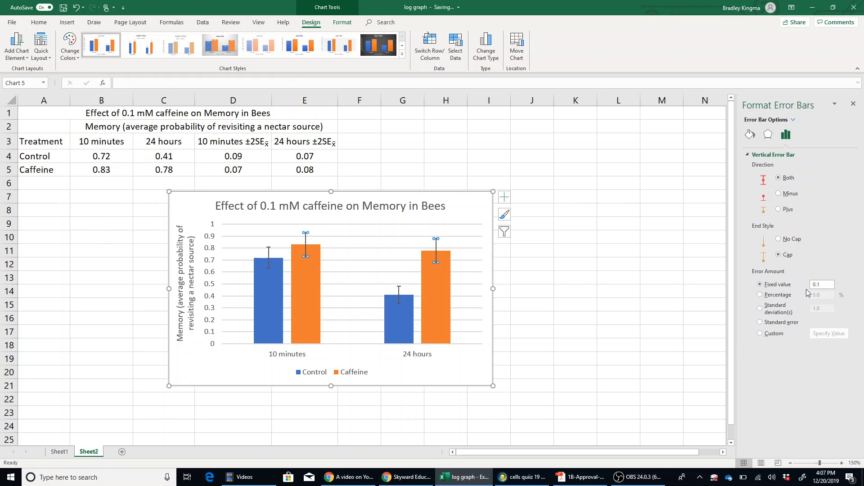
Step: Give the Caffeine error bars custom amounts, using Sheet2 cells E4:E5 for both the positive and negative error values
click(760, 334)
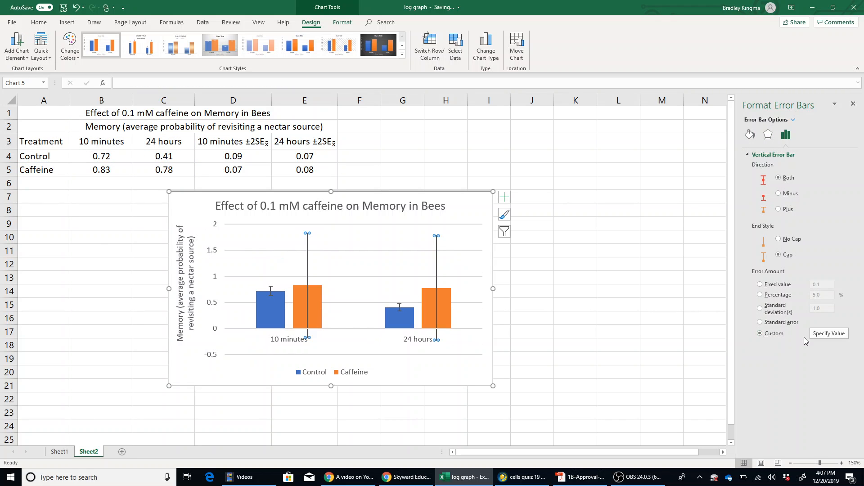
click(829, 334)
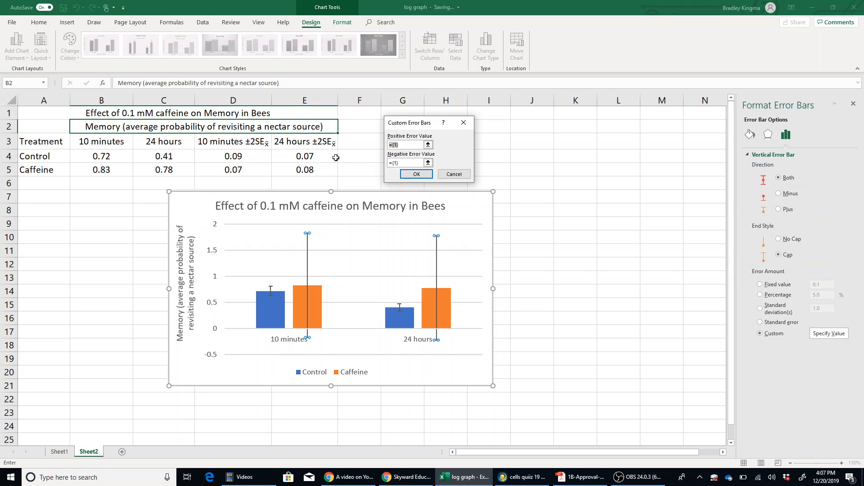
drag(307, 157, 308, 171)
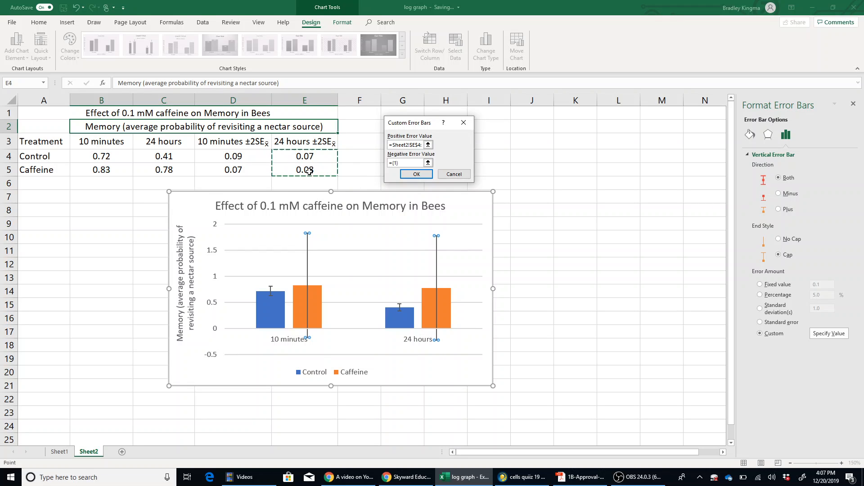
click(429, 163)
drag(311, 157, 313, 172)
click(466, 137)
click(426, 174)
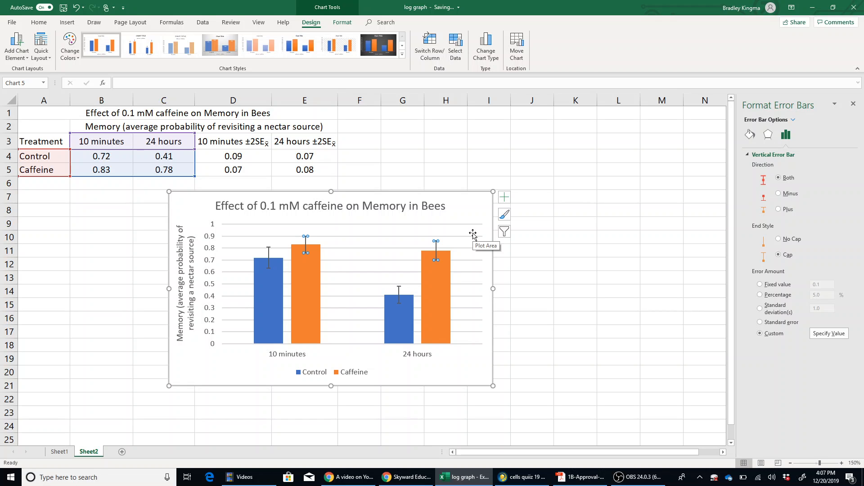
click(483, 202)
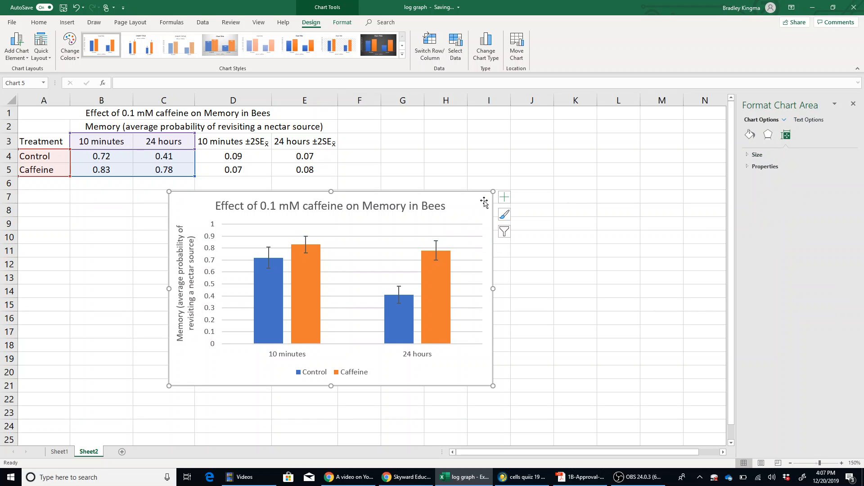
mouse_move(270, 304)
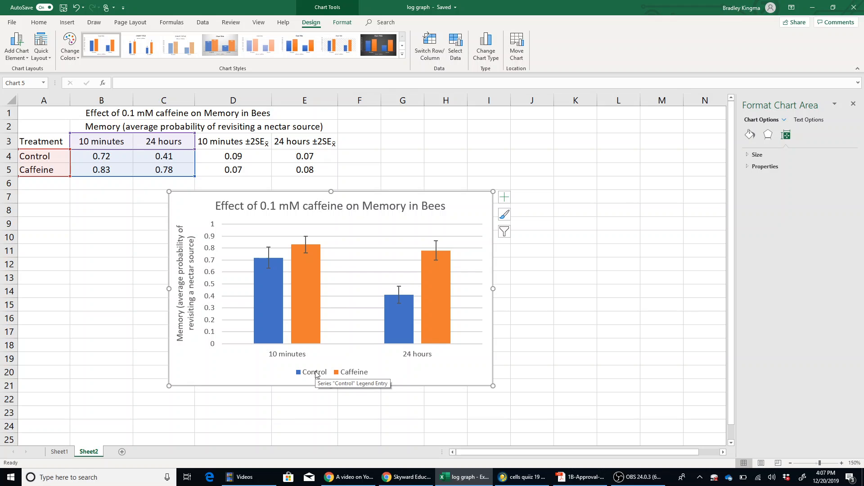
mouse_move(300, 261)
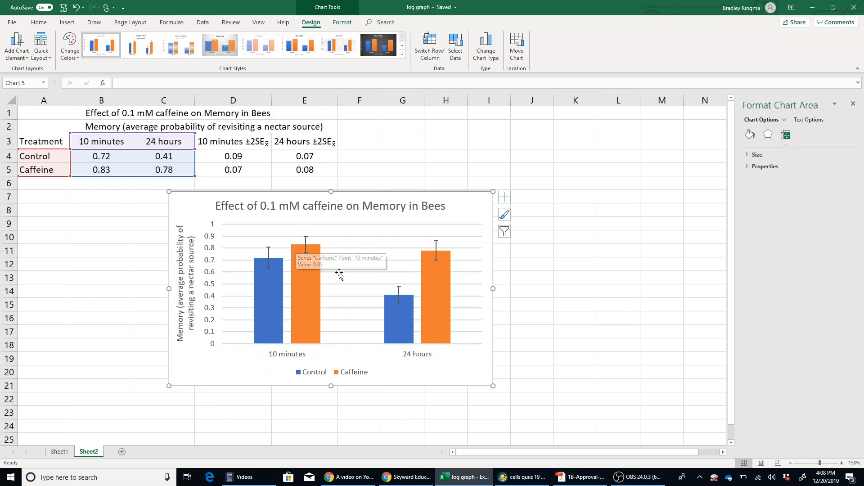
mouse_move(439, 276)
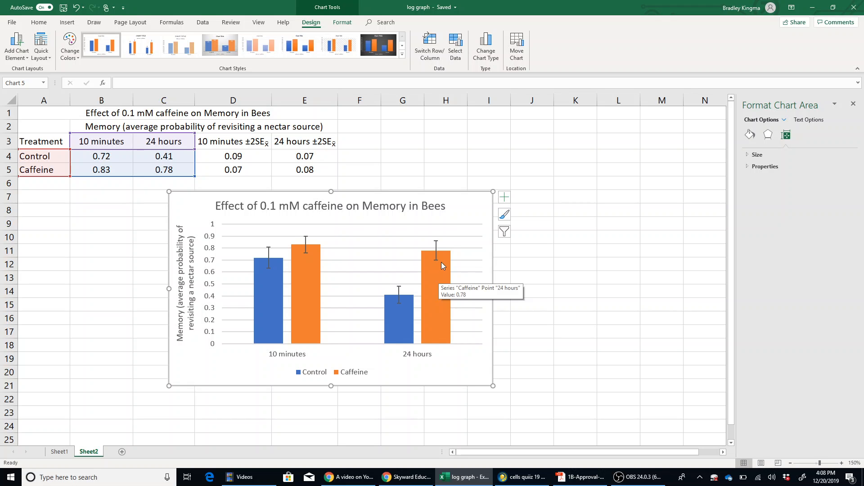
click(637, 477)
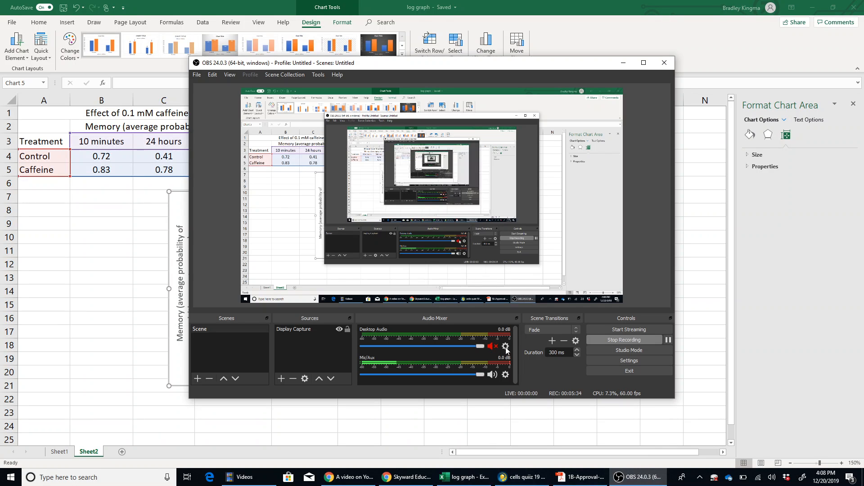